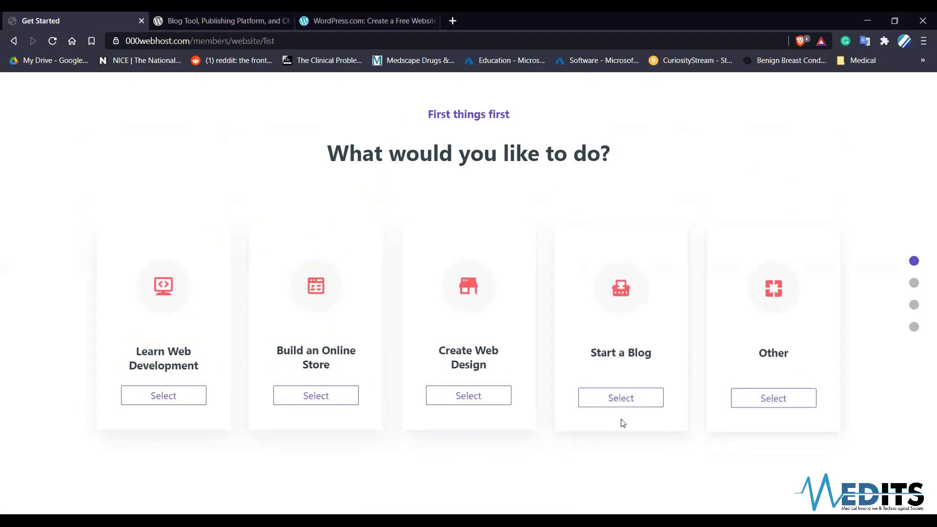
Choose Other as the site's purpose, then select Install WordPress to bring up its install form.
left_click(791, 403)
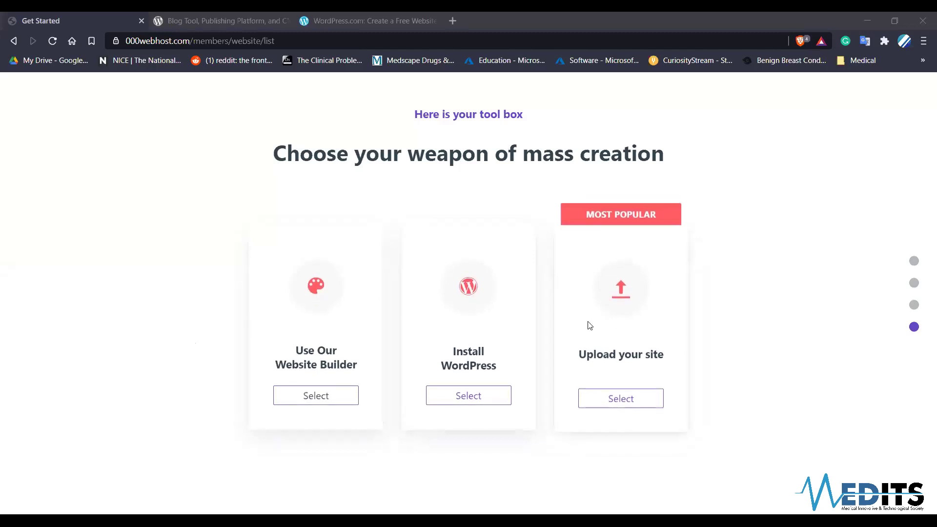
left_click(483, 397)
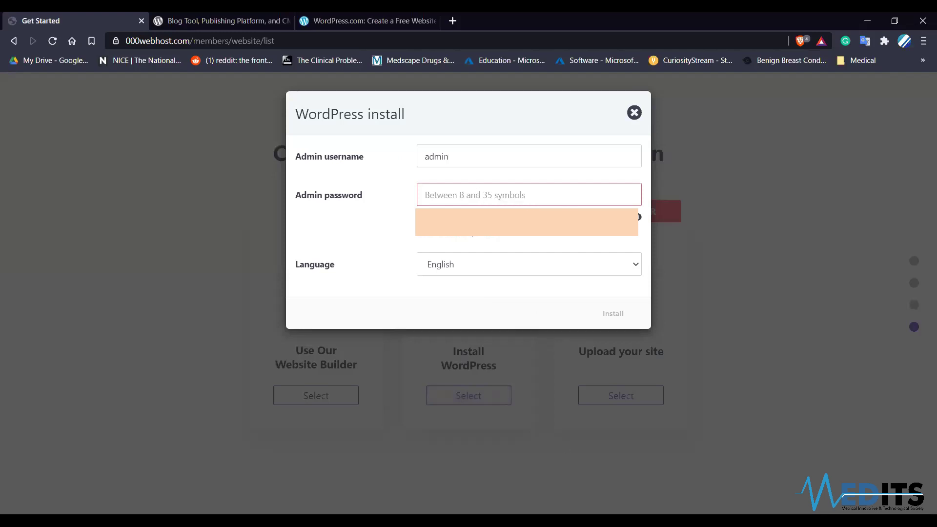
left_click(480, 155)
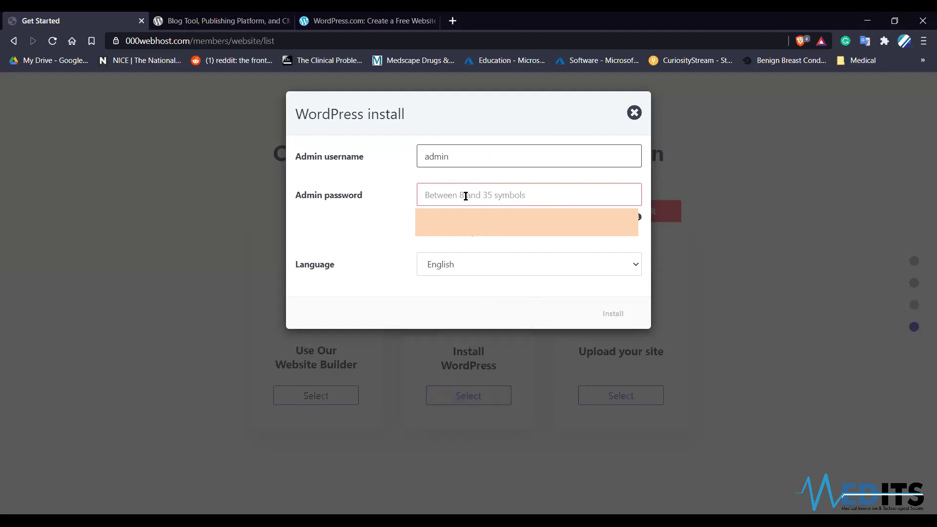
left_click(466, 198)
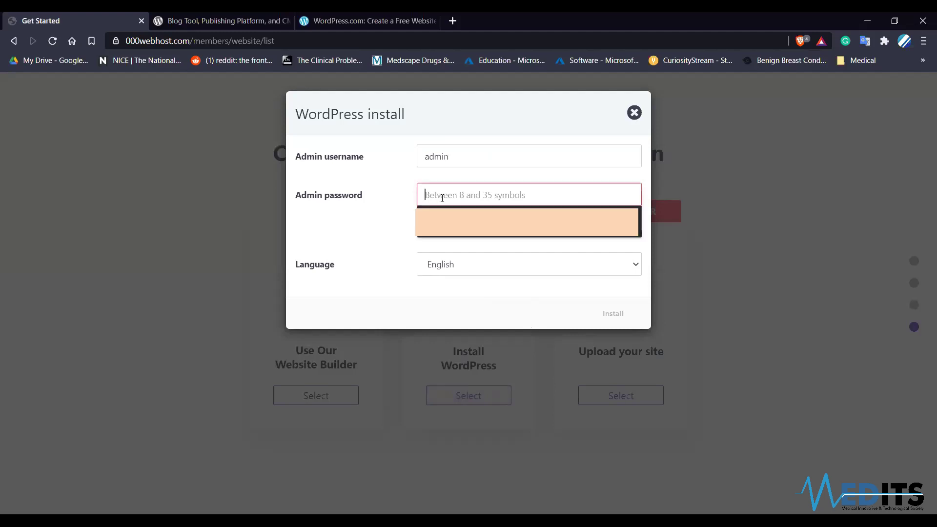
key("BackSpace")
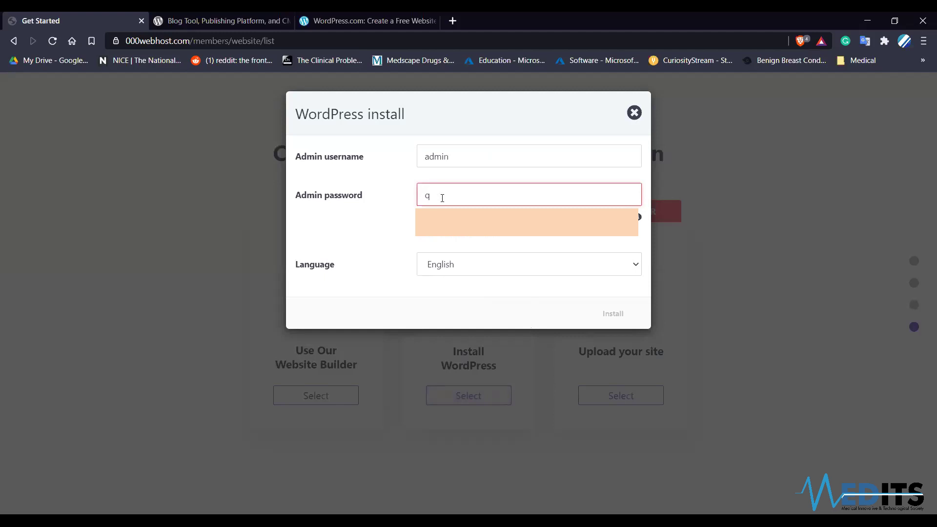
key("BackSpace")
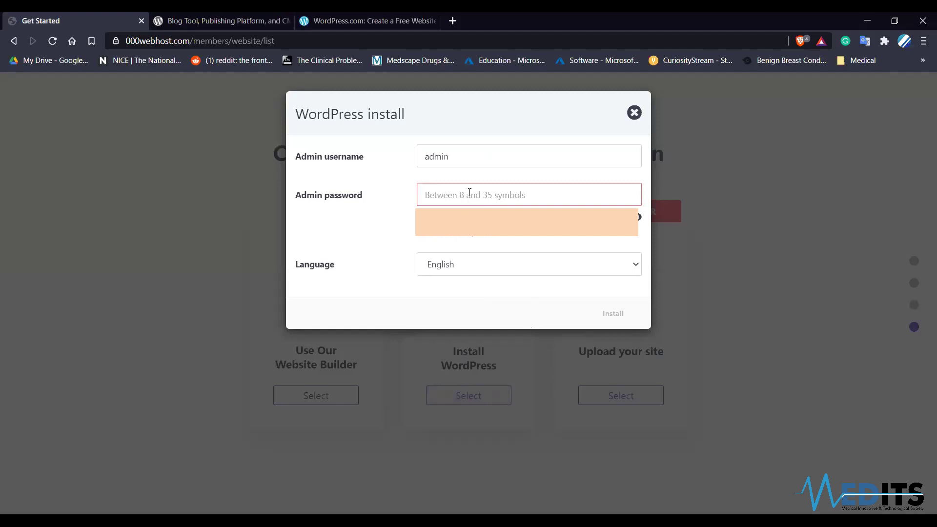
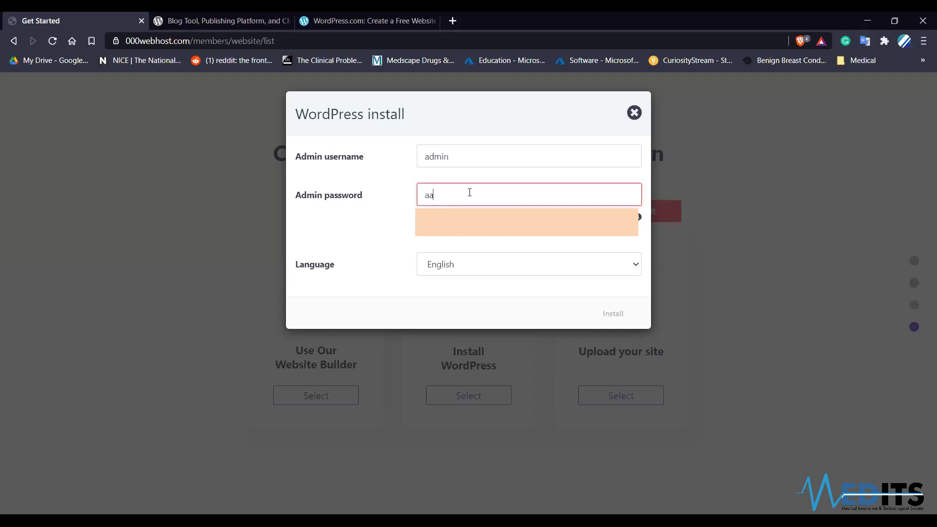
key("BackSpace")
key("BackSpace")
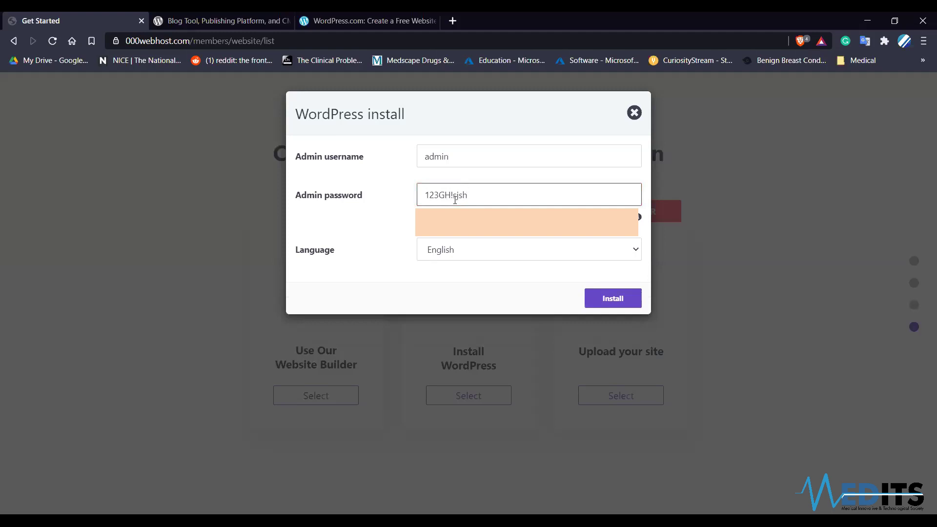
double_click(420, 200)
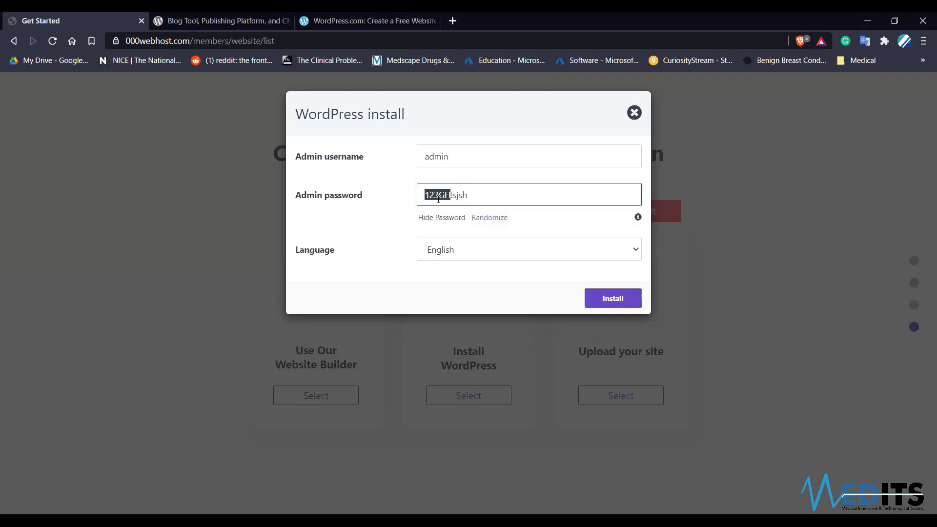
left_click(459, 195)
left_click(504, 254)
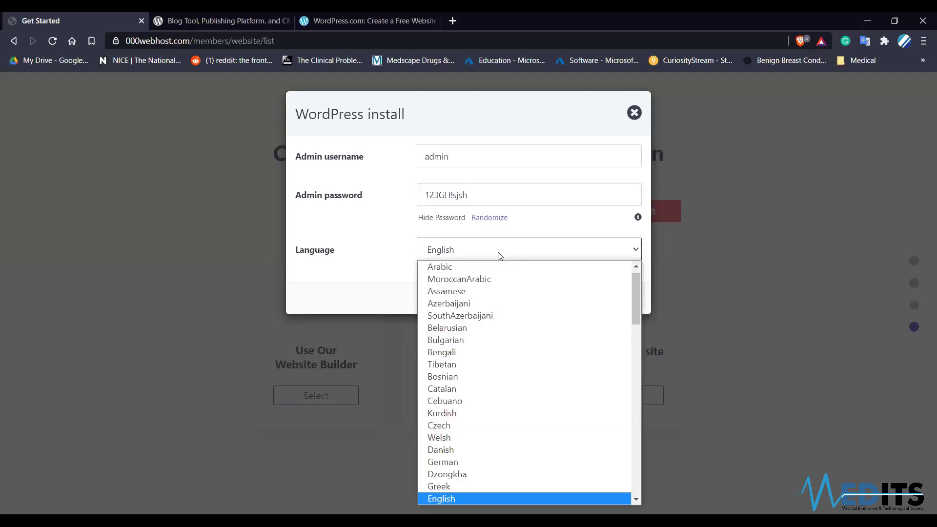
left_click(404, 256)
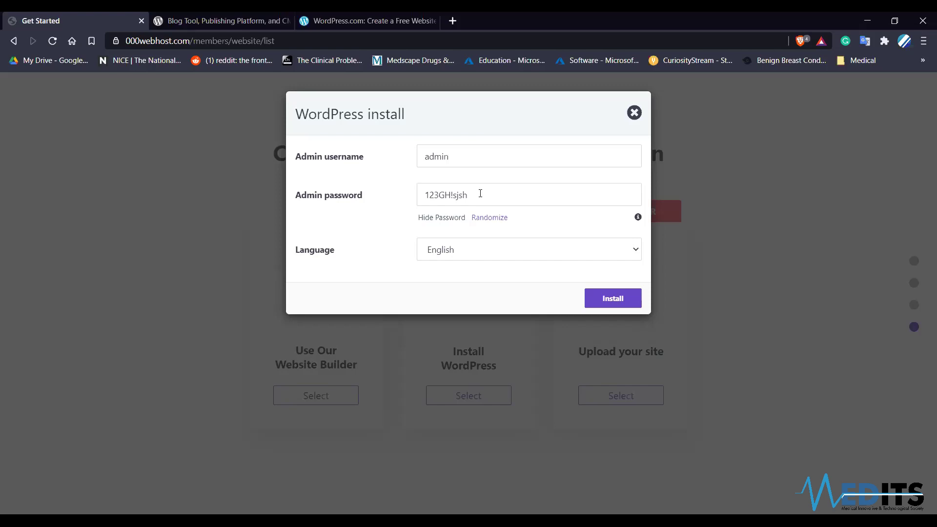
triple_click(480, 193)
key("BackSpace")
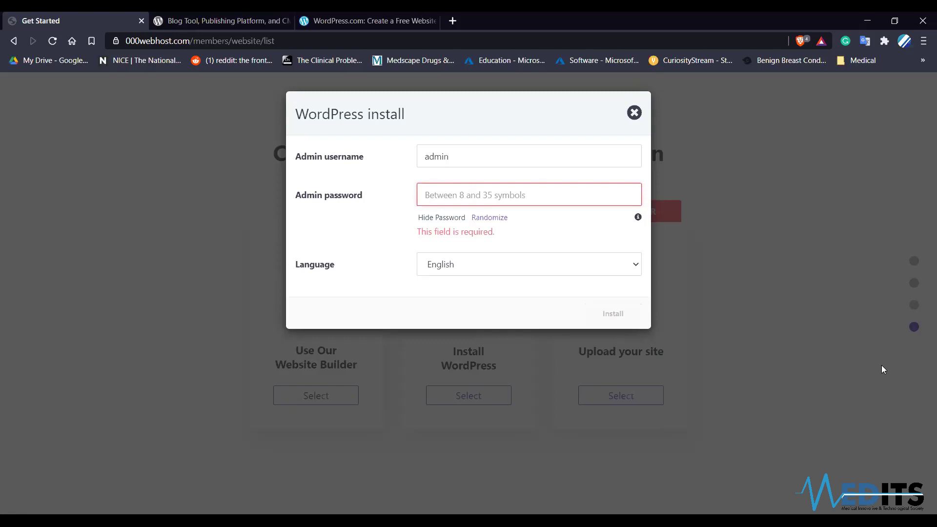
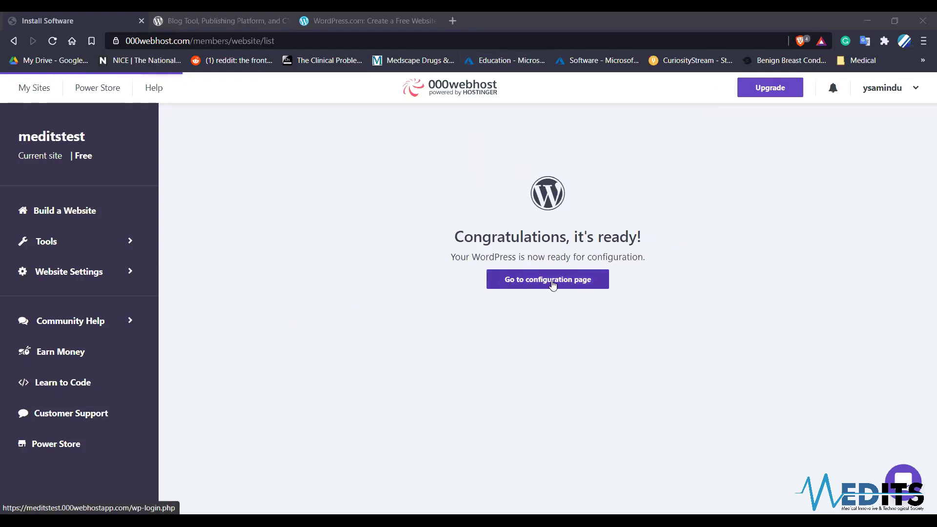
Go to the meditstest configuration page and focus the login username field.
left_click(552, 280)
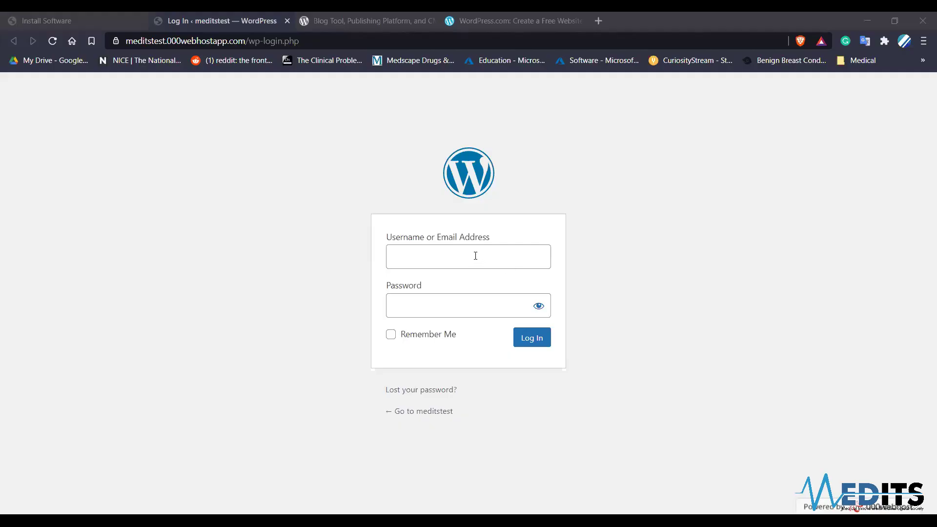
left_click(475, 255)
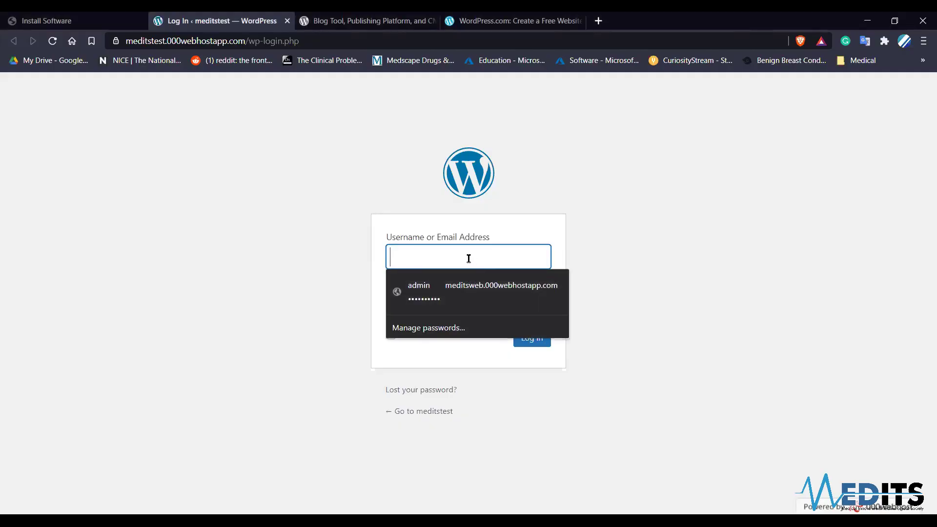
Log in as admin with the account password and Remember Me ticked.
type("admin")
left_click(369, 245)
left_click(422, 301)
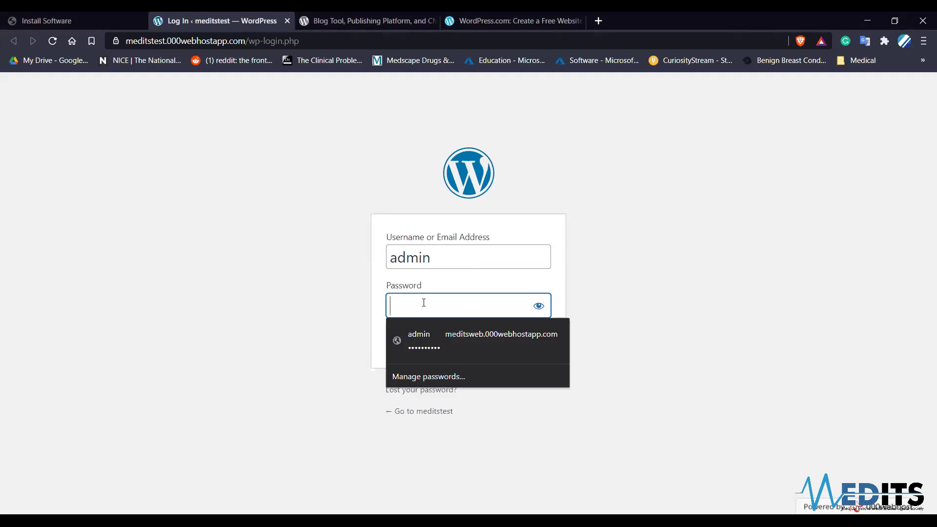
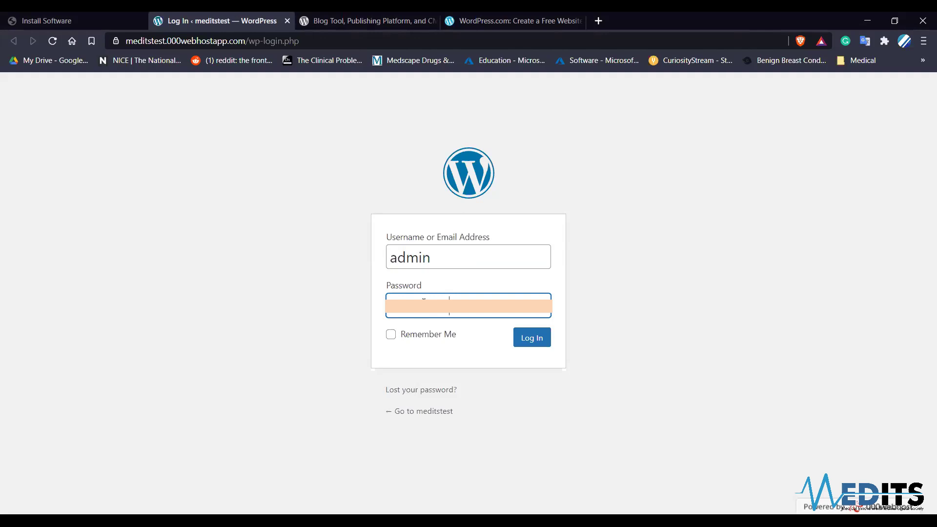
left_click(404, 339)
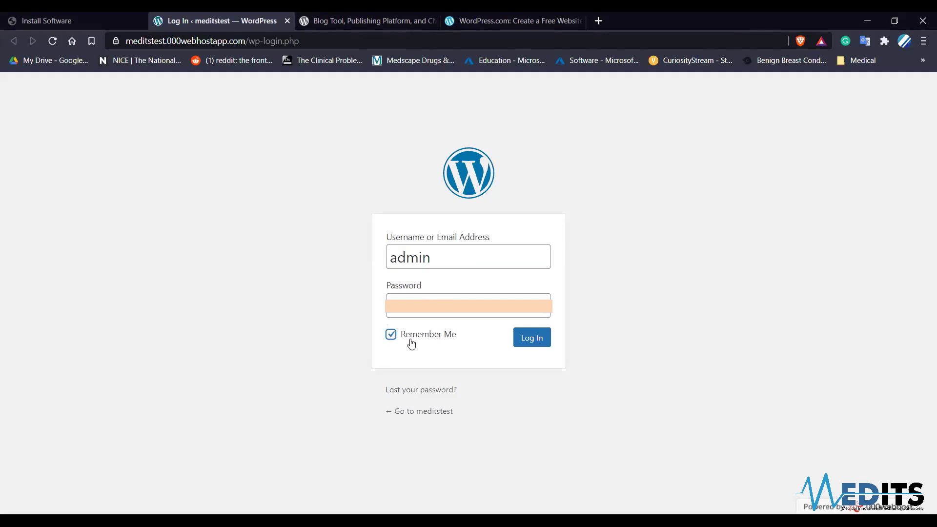
left_click(531, 339)
left_click(539, 312)
left_click(534, 345)
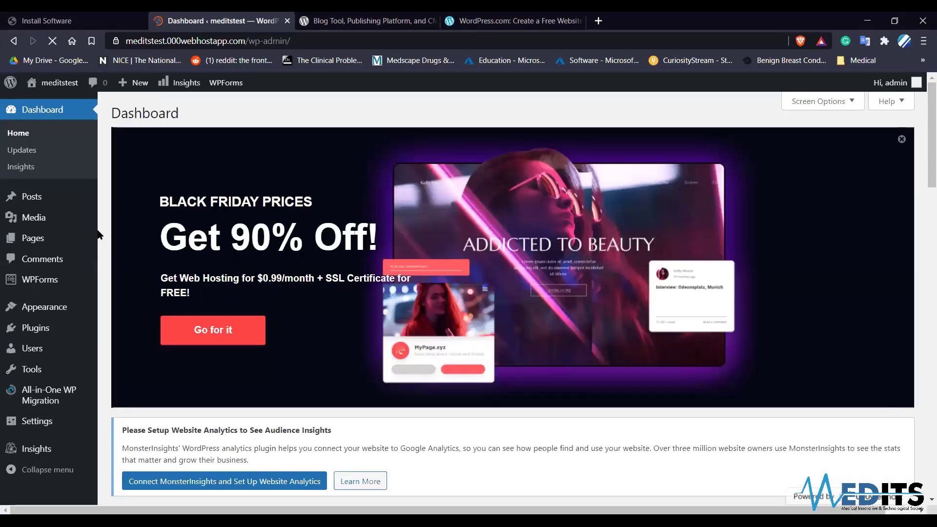
Scroll through the Dashboard's MonsterInsights notice, Shapely welcome and Welcome to WordPress panels.
scroll(147, 251, "down", 1)
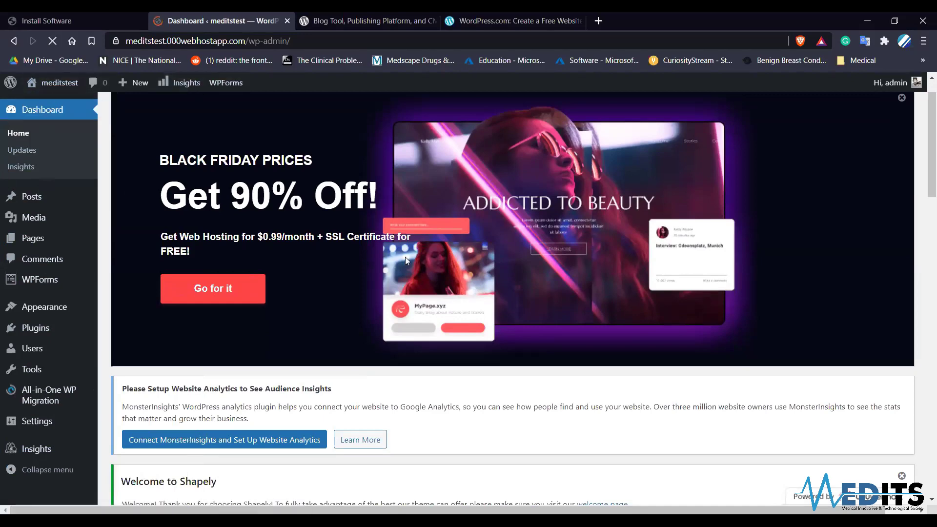
scroll(404, 256, "down", 2)
scroll(407, 261, "down", 5)
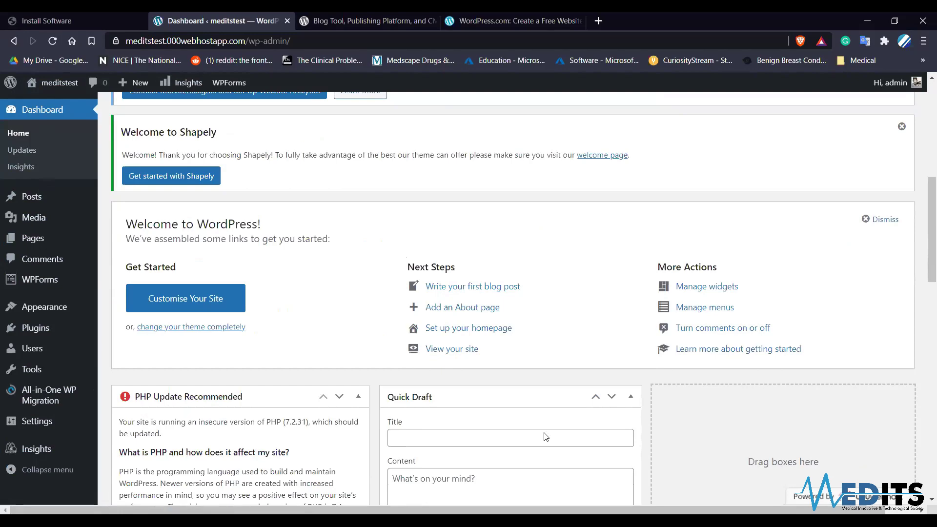
scroll(330, 222, "up", 4)
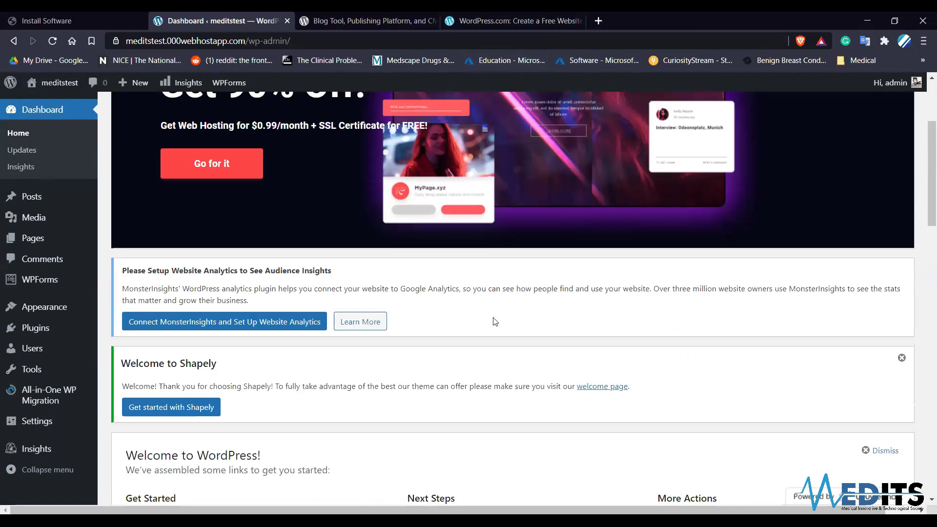
mouse_move(228, 83)
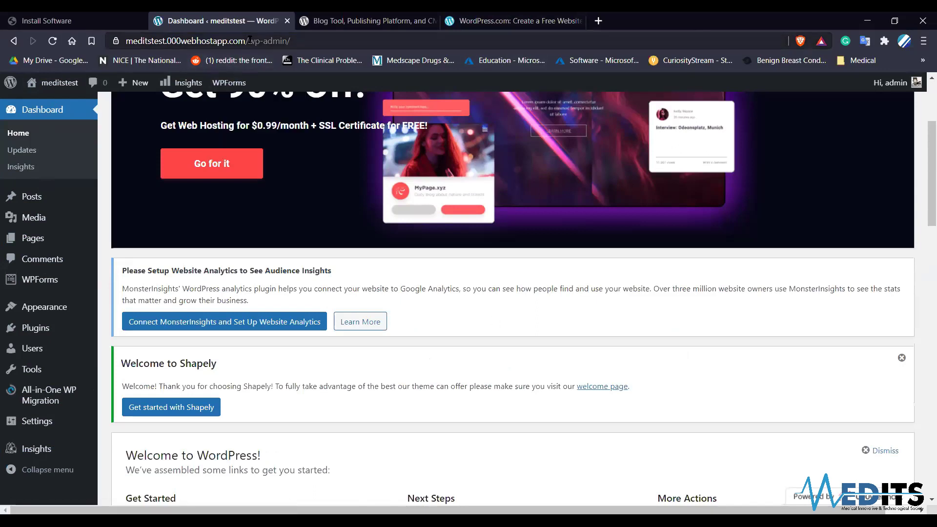
left_click(250, 42)
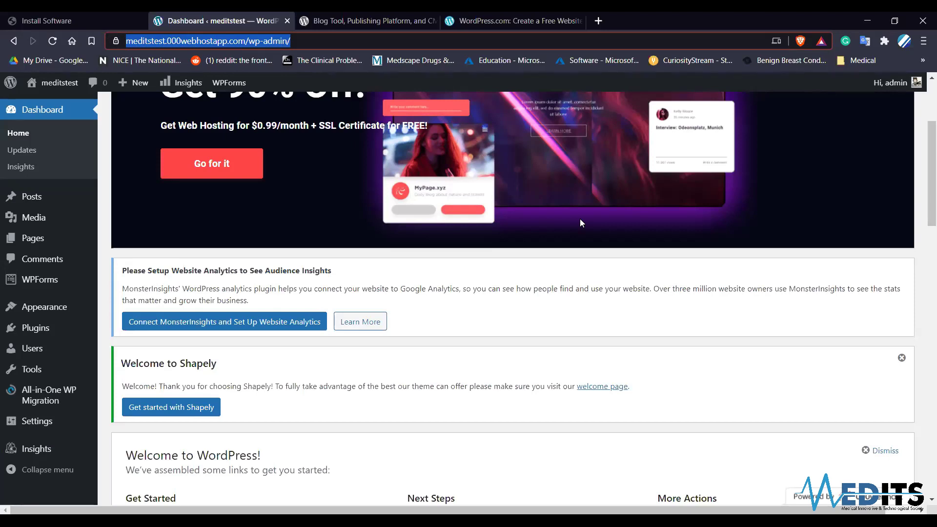
left_click(312, 43)
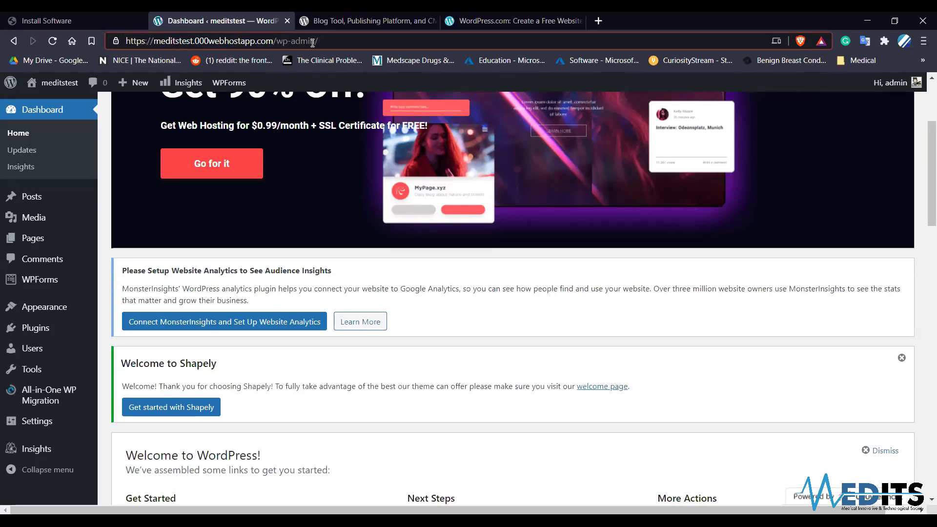
triple_click(313, 43)
key("ctrl+c")
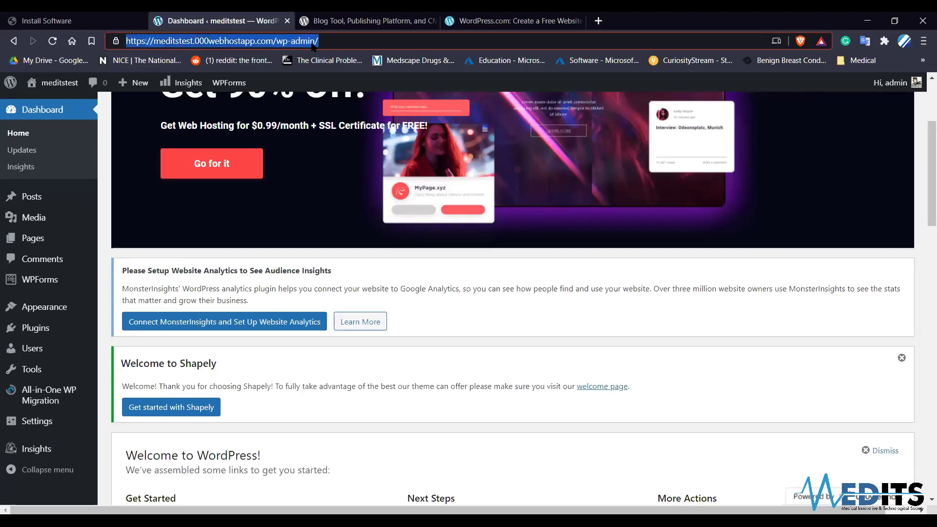
key("BackSpace")
key("ctrl+v")
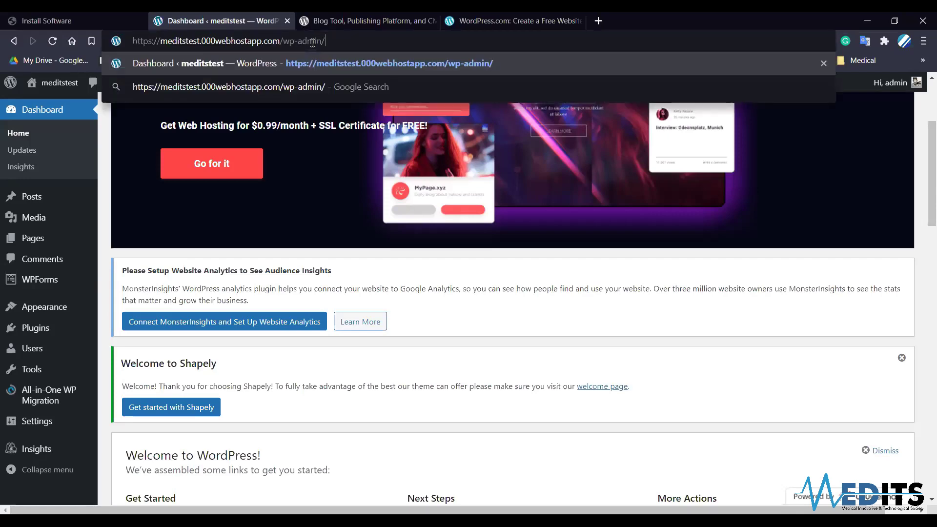
key("Return")
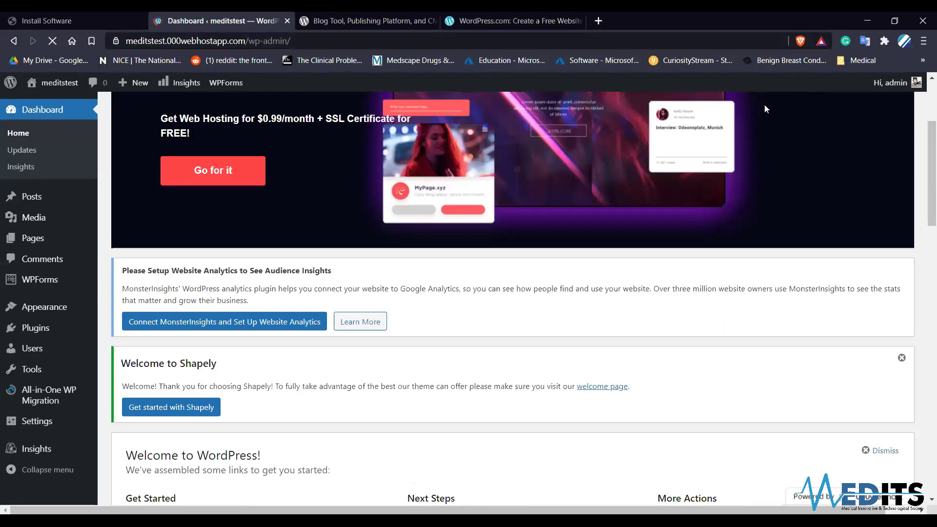
mouse_move(919, 88)
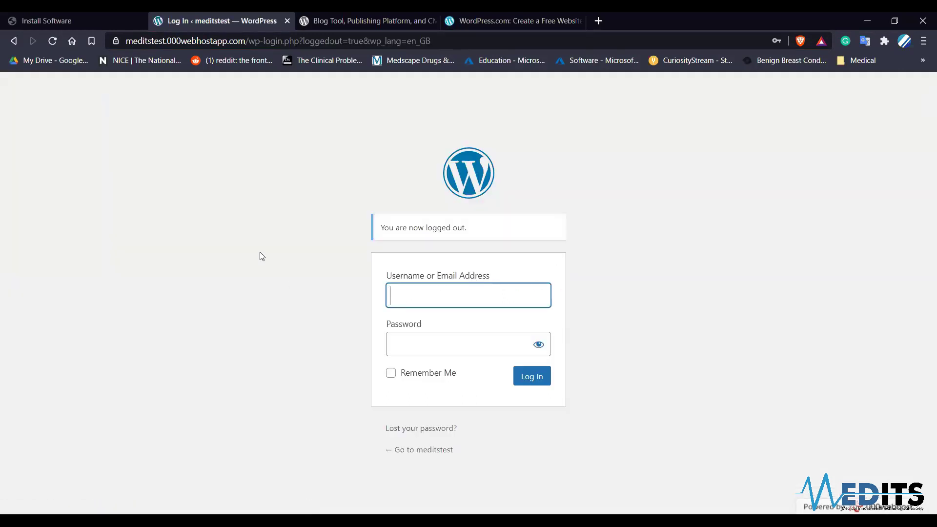
Fill the login form from the browser's saved admin credentials and sign in.
left_click(430, 302)
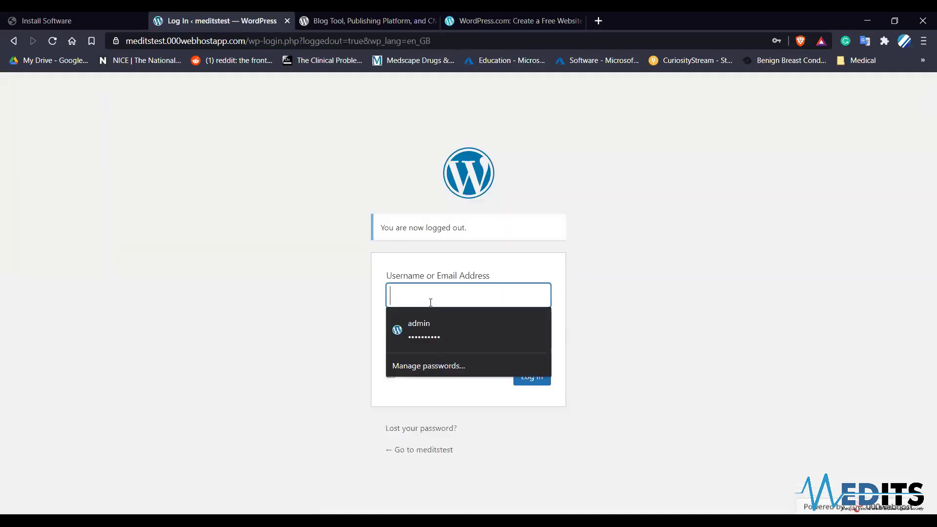
left_click(422, 326)
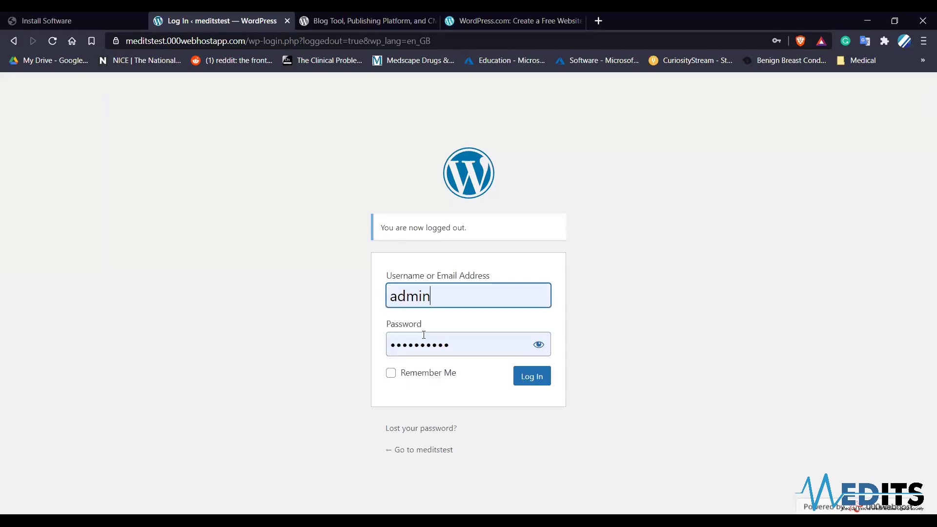
left_click(532, 377)
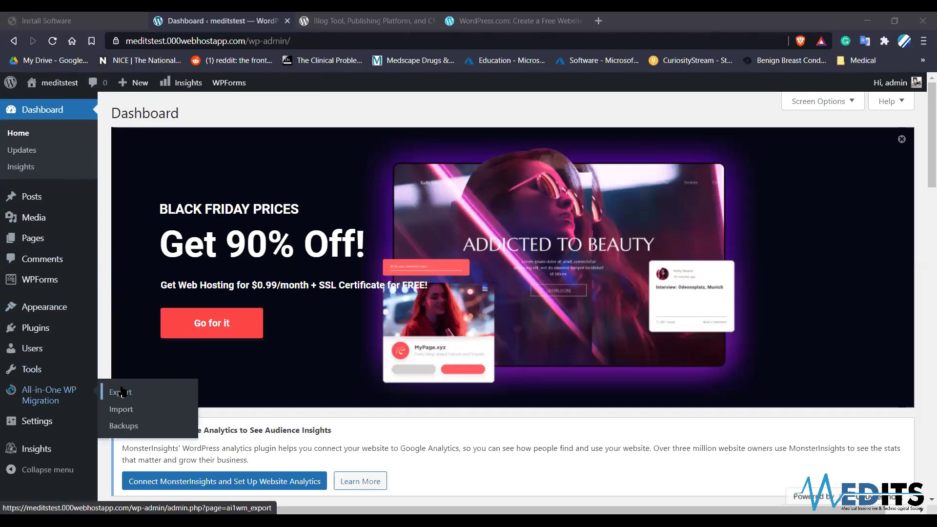
mouse_move(69, 249)
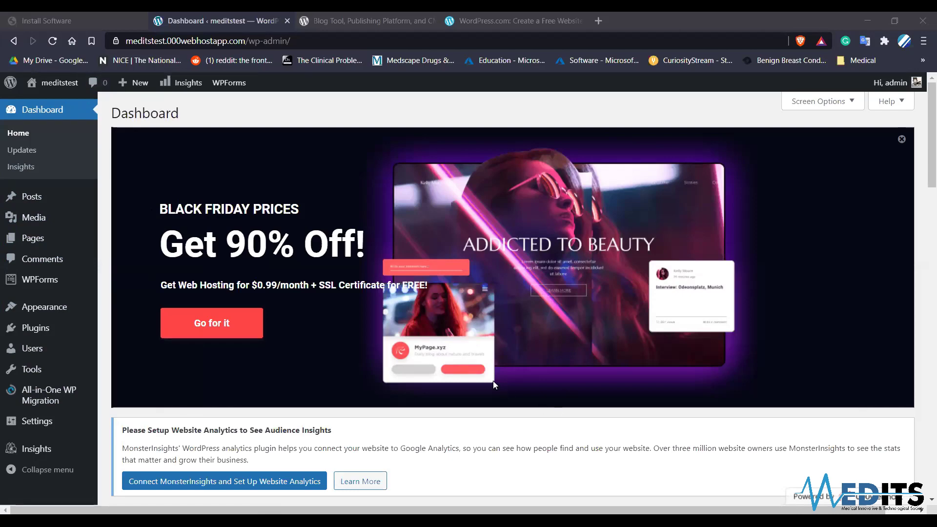
scroll(317, 353, "down", 6)
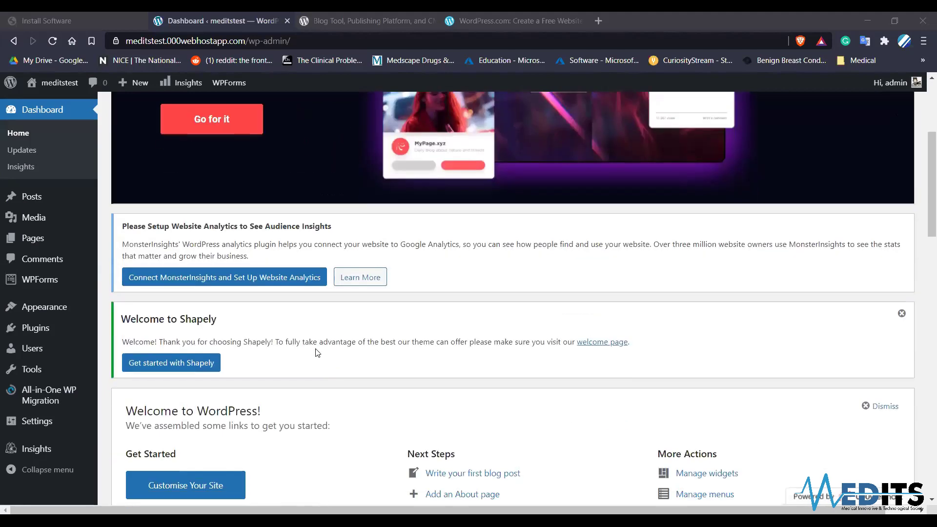
scroll(317, 352, "up", 6)
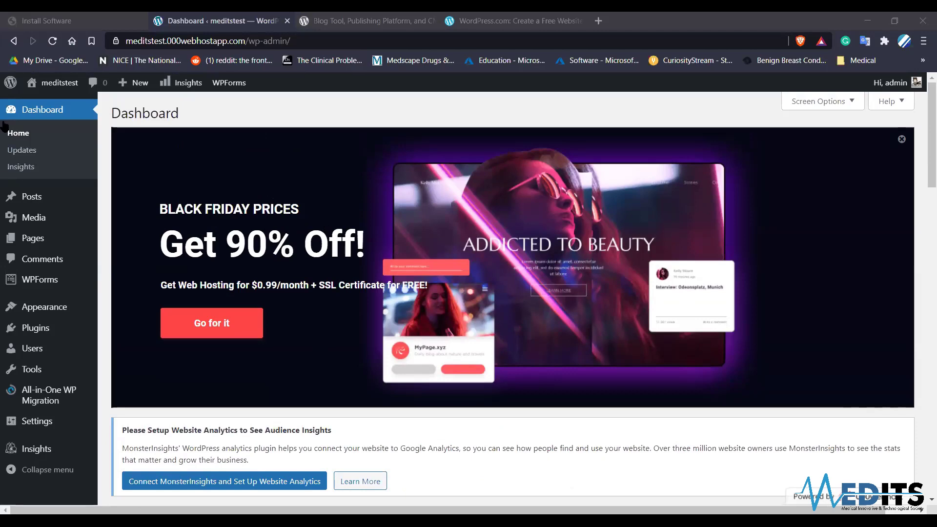
scroll(58, 310, "down", 3)
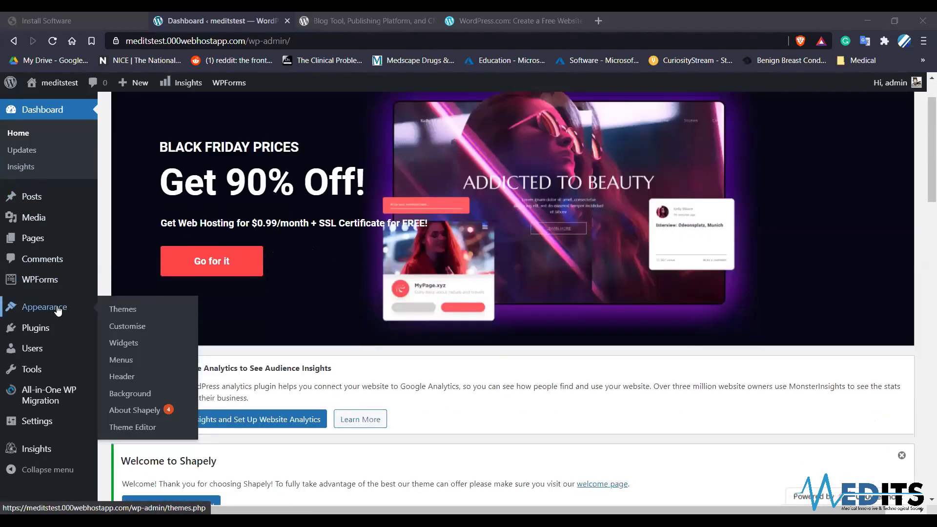
scroll(271, 299, "up", 3)
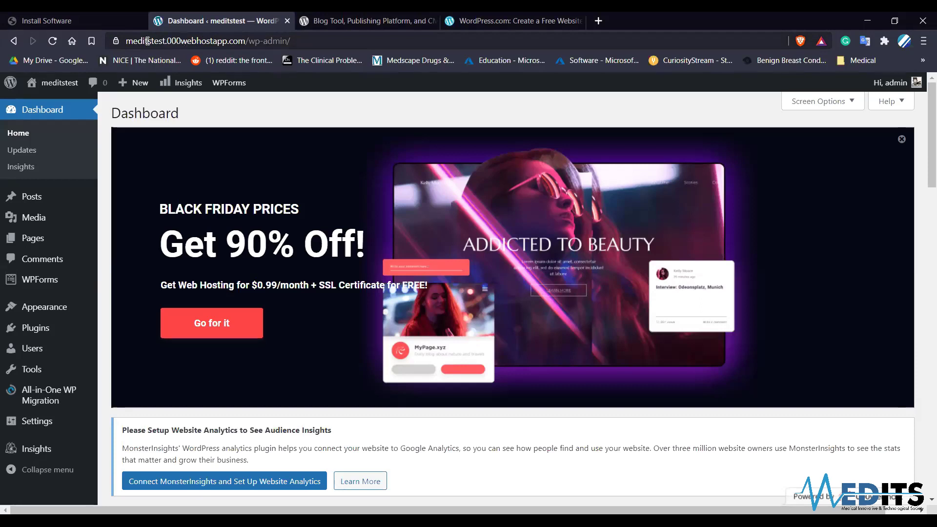
left_click(148, 41)
left_click(136, 41)
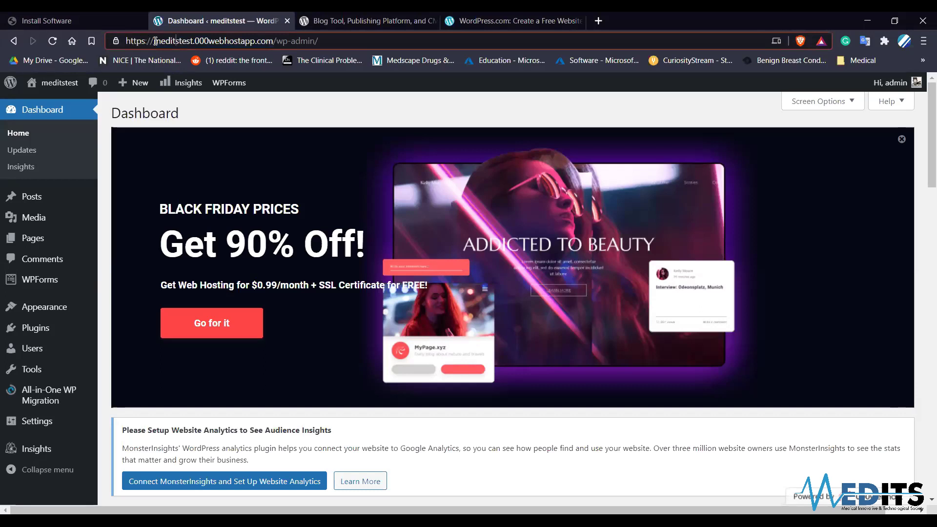
left_click_drag(155, 41, 193, 36)
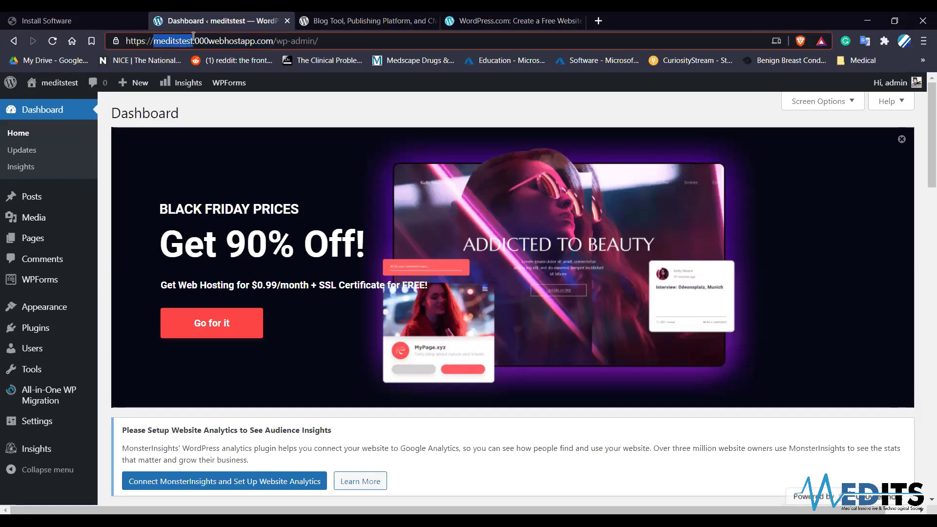
left_click(194, 38)
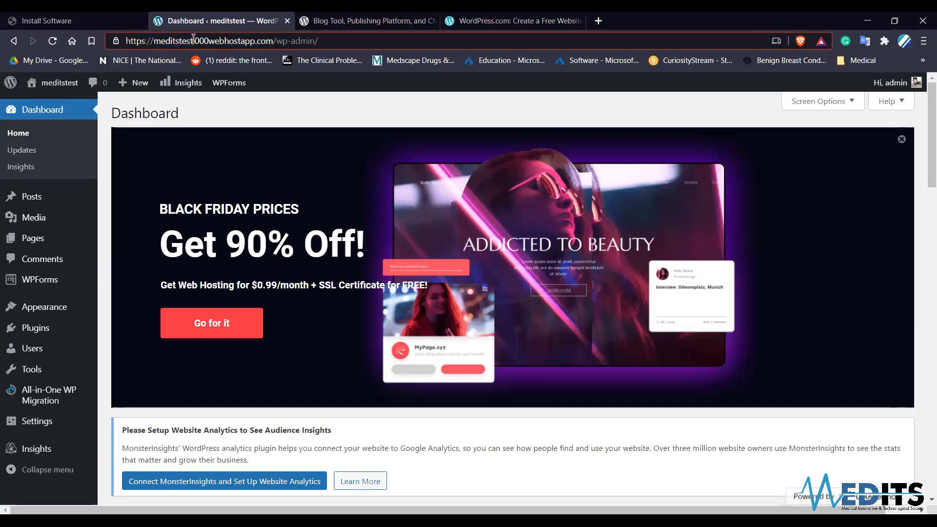
left_click_drag(194, 39, 272, 45)
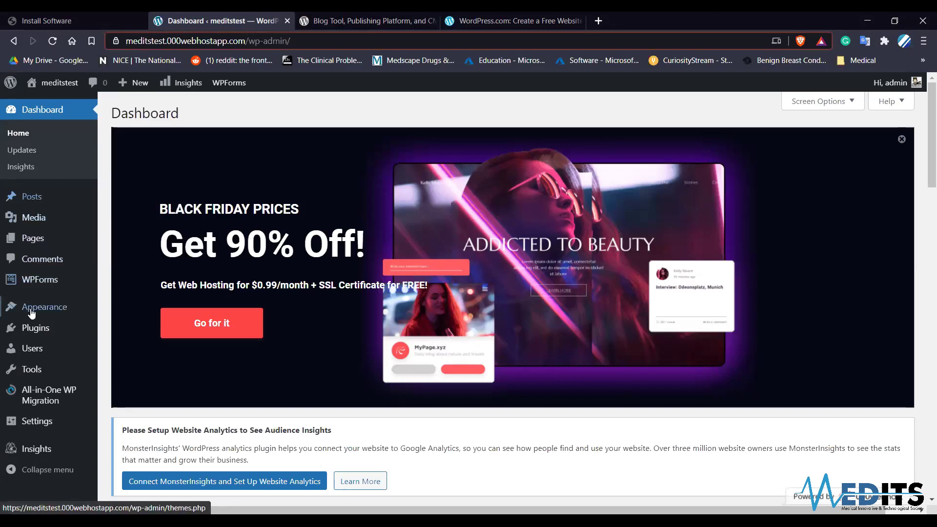
mouse_move(47, 353)
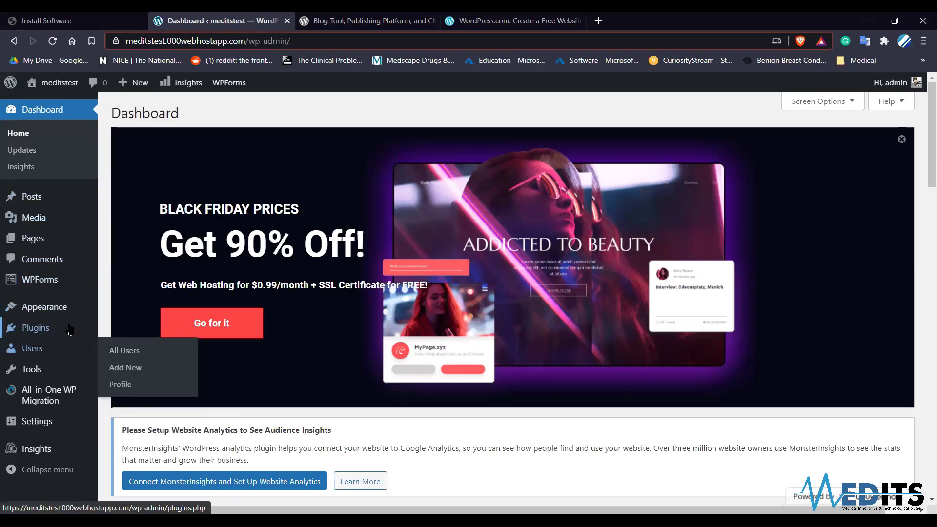